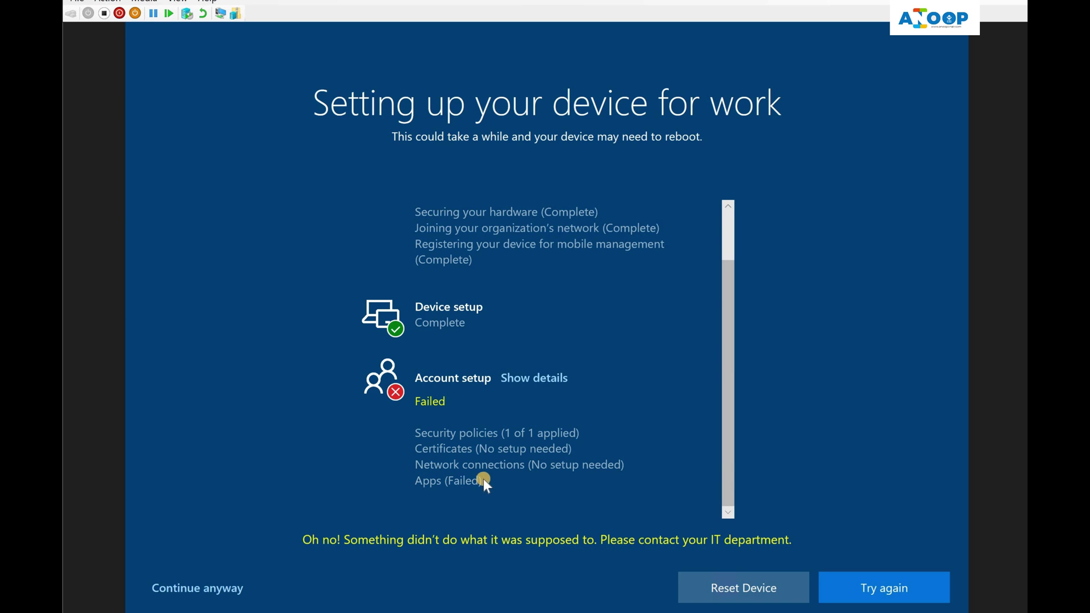
- Expand the Account setup details to reveal that the Apps step failed
click(210, 592)
- Scroll the setup status list and continue anyway past the failed account setup
drag(728, 331, 533, 268)
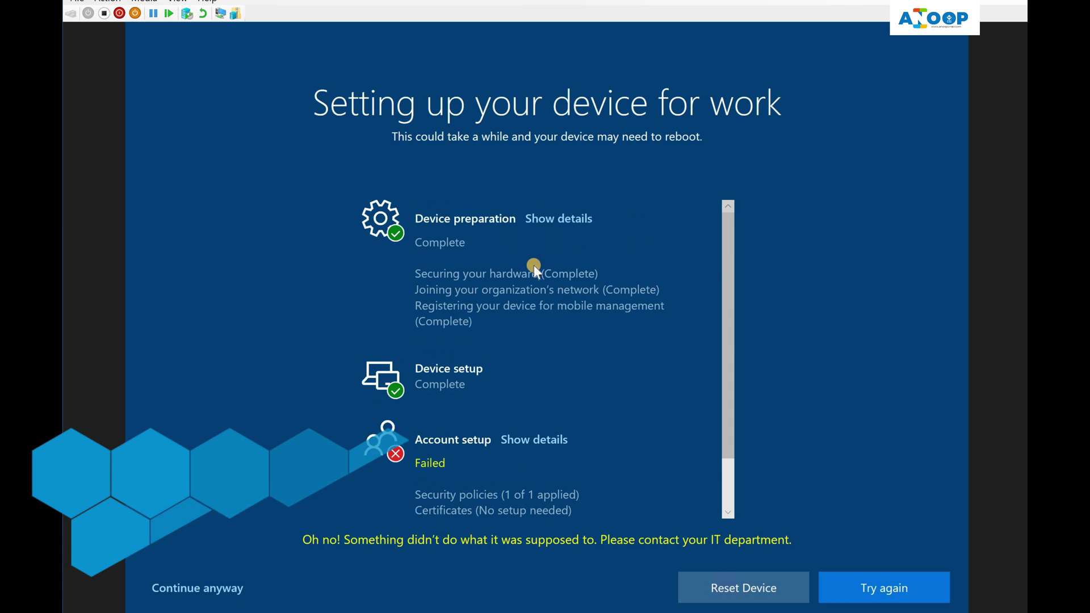
drag(727, 357, 742, 462)
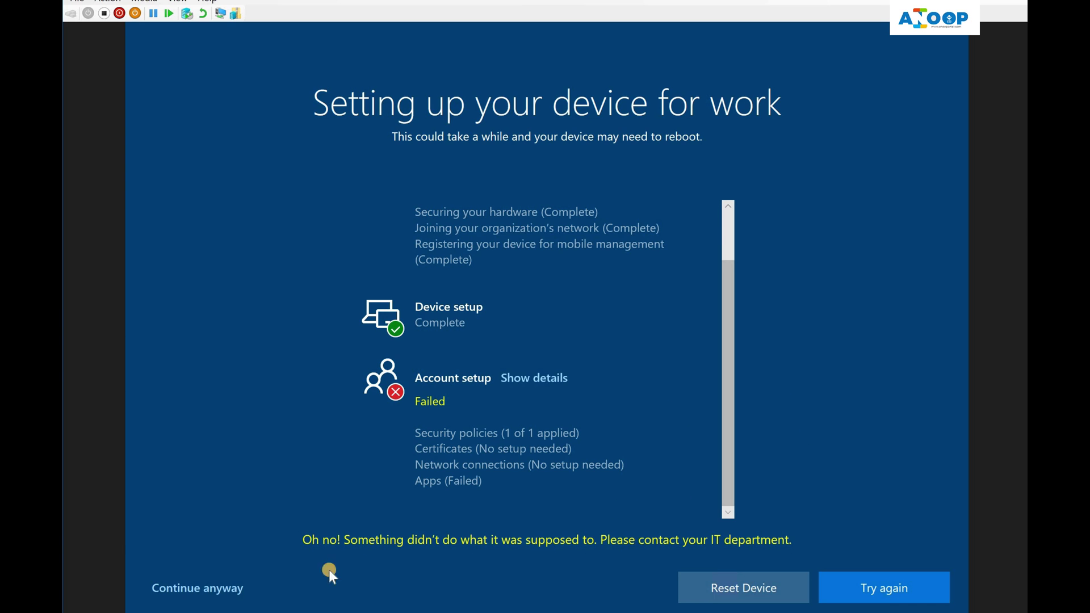
click(233, 589)
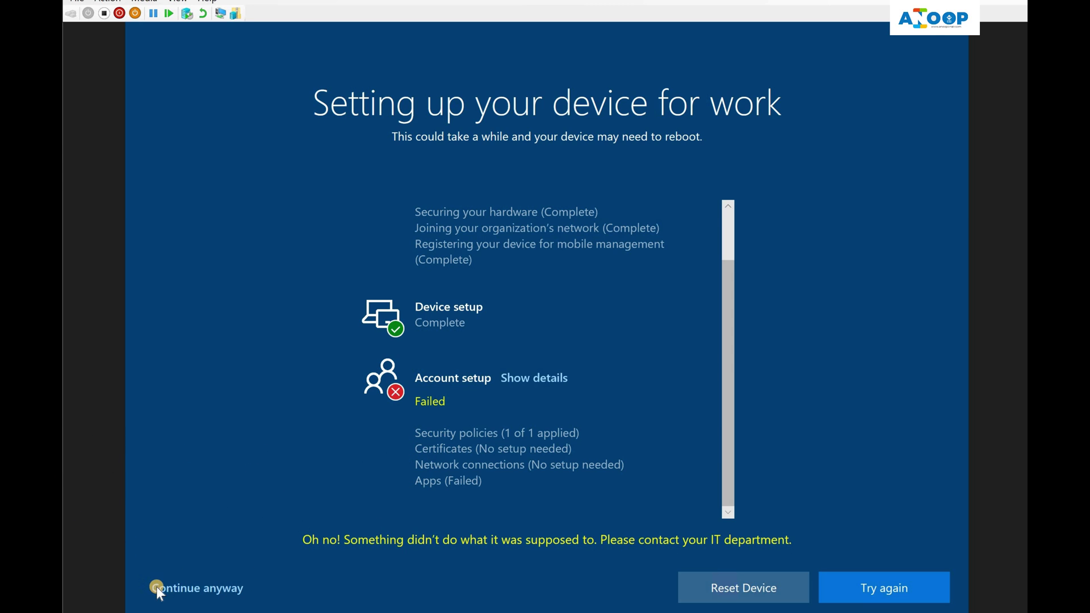
click(172, 590)
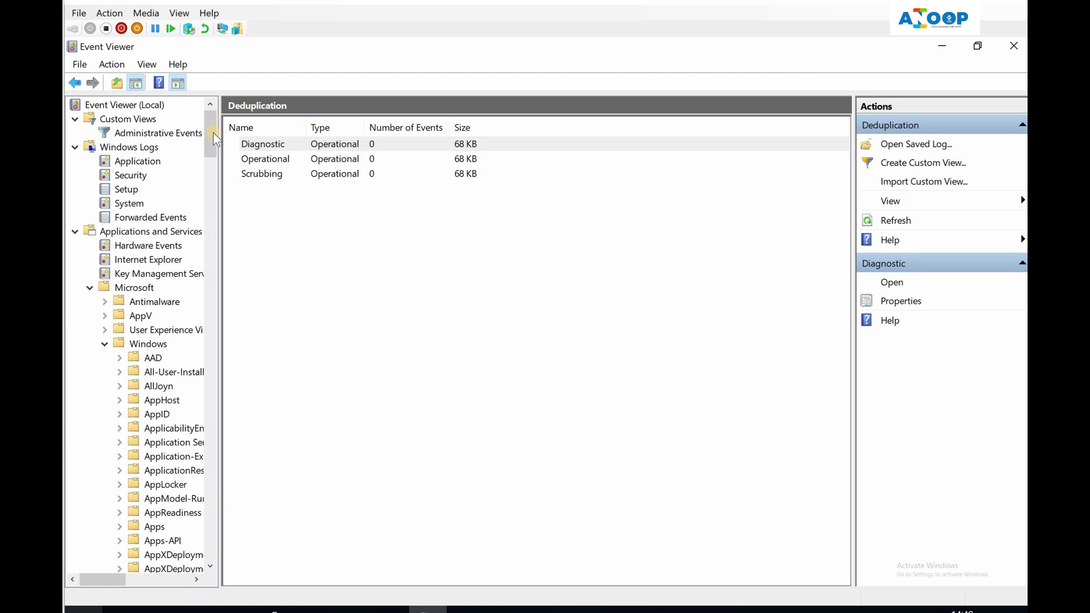
- Open Event 1907 in the DeviceManagement-Enterprise-Diagnostics-Provider Admin log and select its description
click(151, 345)
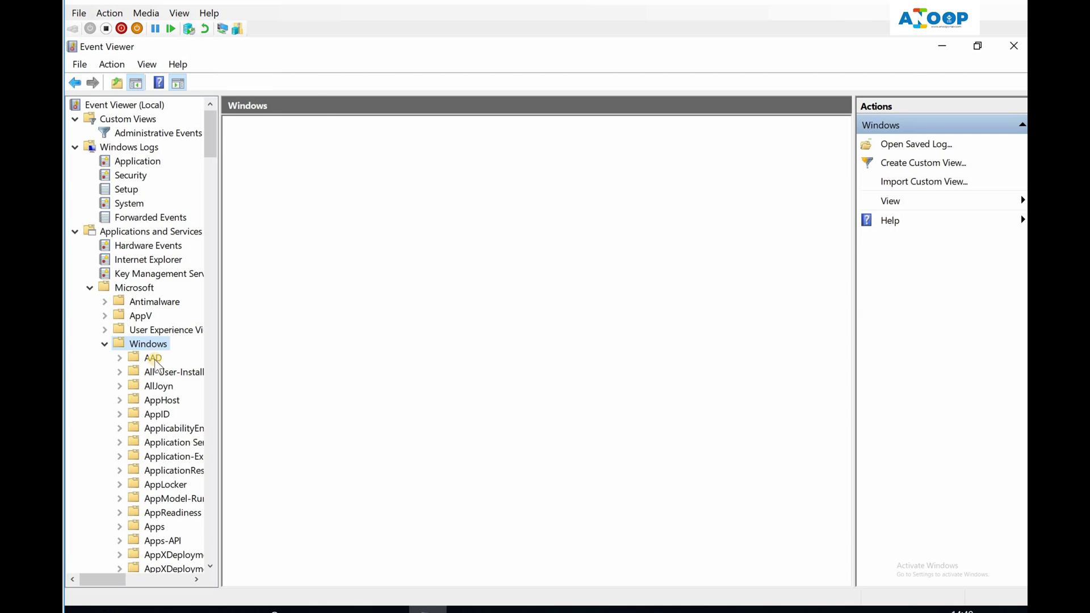
key(d)
click(179, 492)
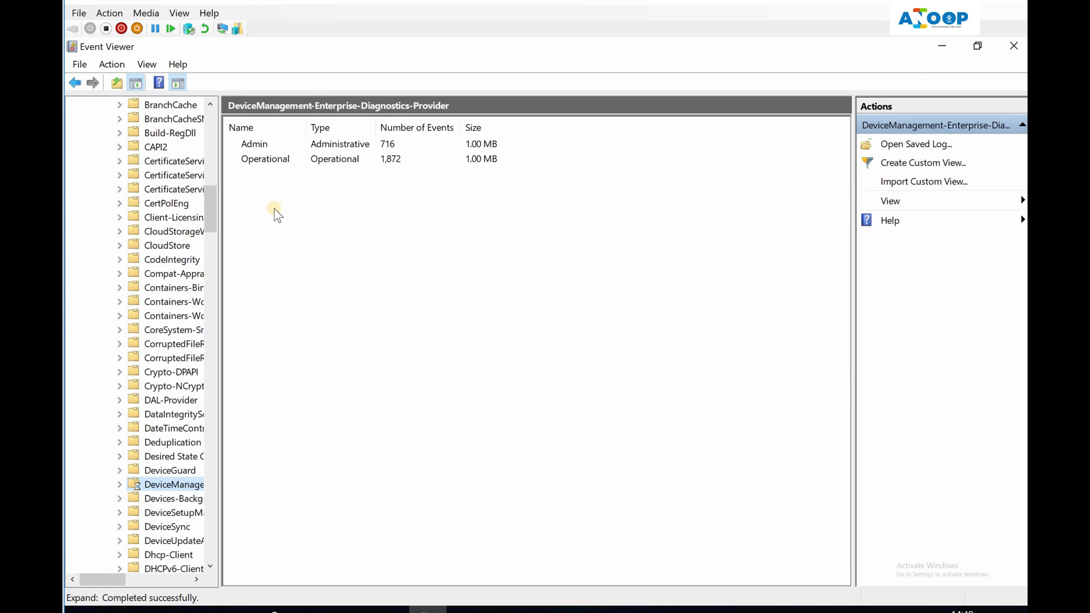
double_click(244, 145)
click(252, 339)
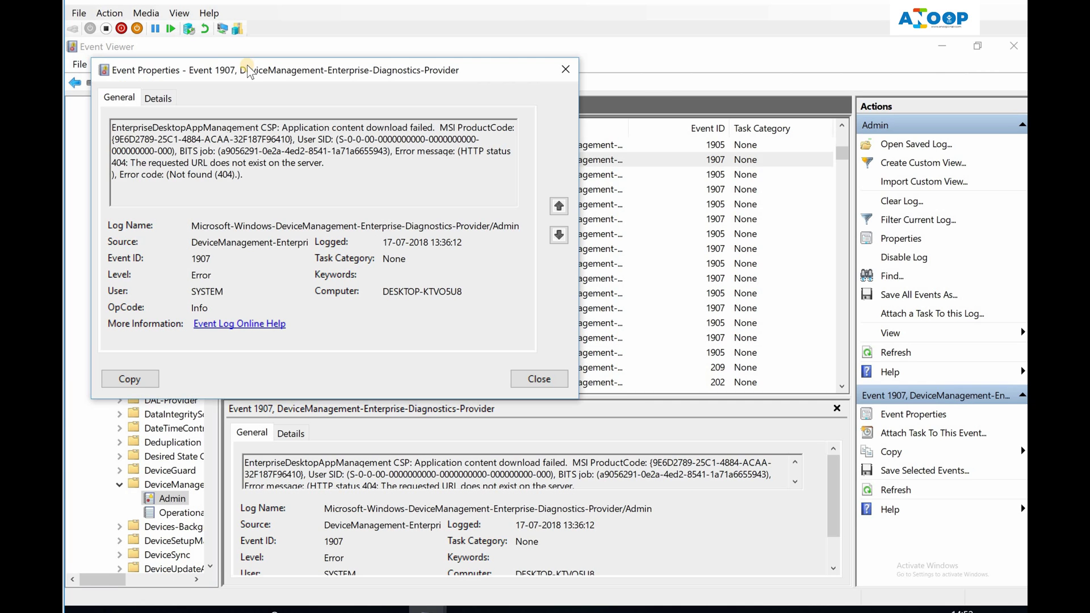
drag(248, 71, 420, 176)
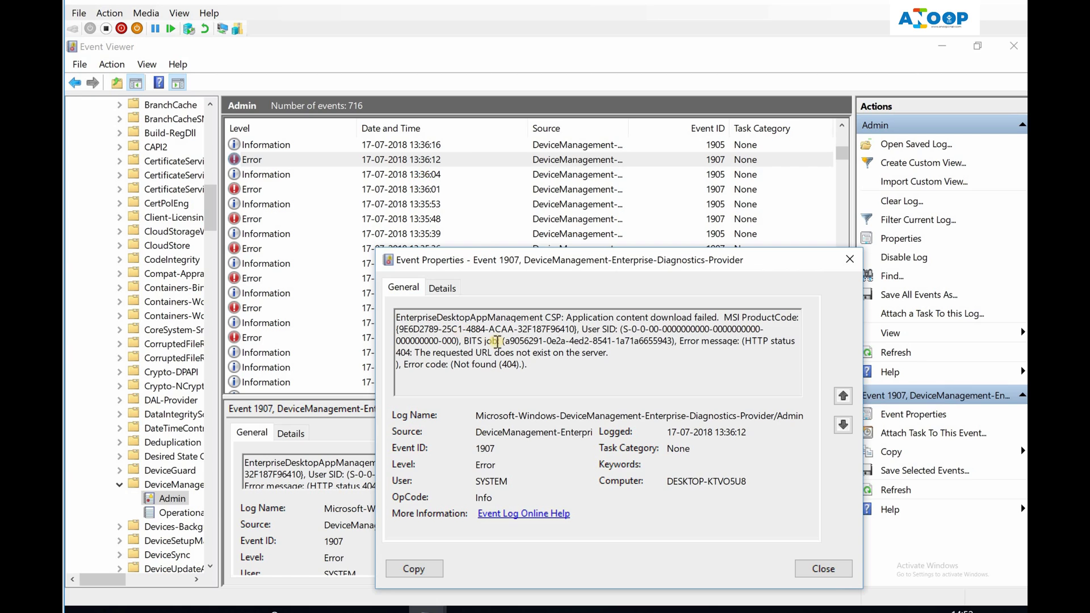
key(ctrl+a)
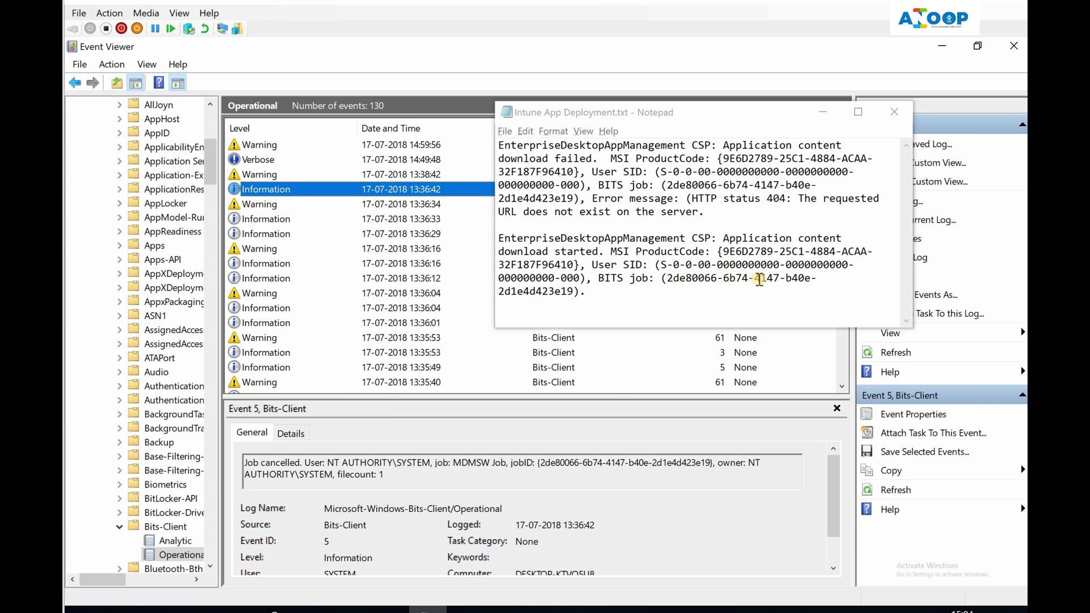
- Select the BITS job ID, then all text of Bits-Client warning Event 61 (0x80190194)
drag(760, 280, 574, 291)
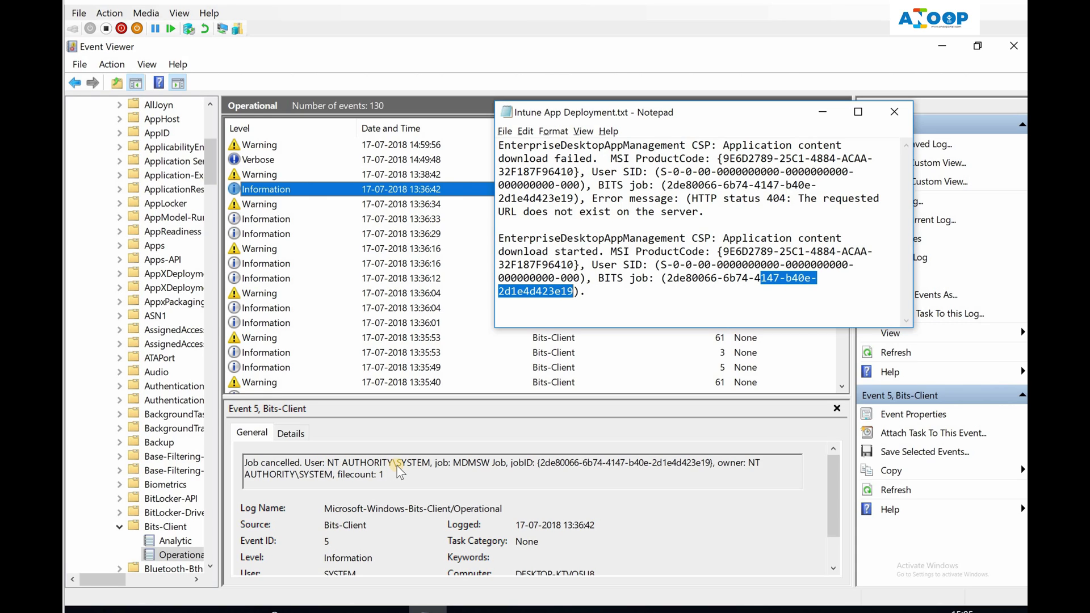
click(278, 206)
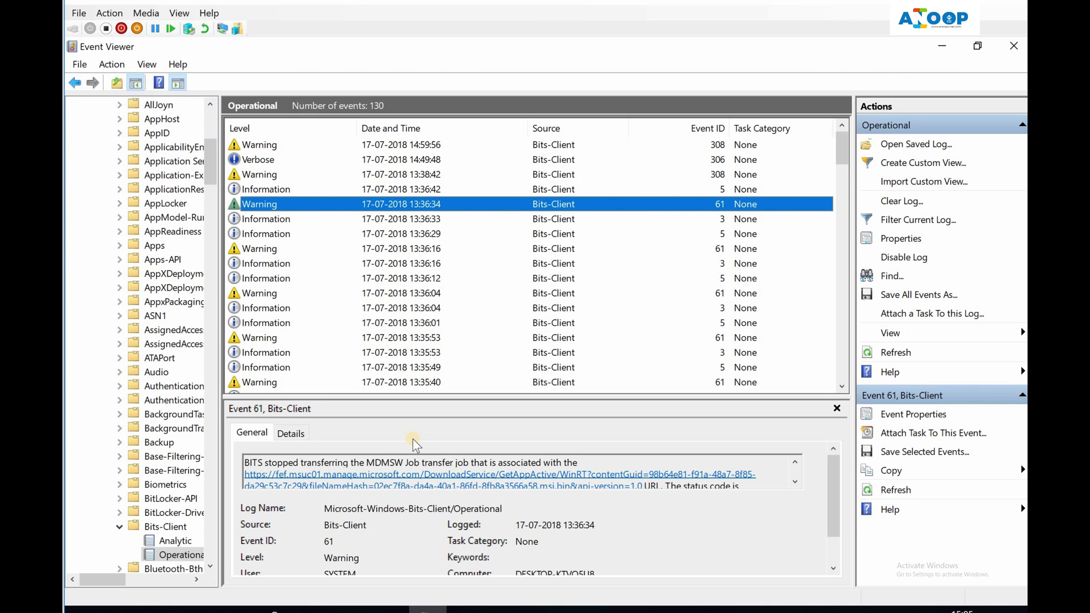
click(796, 482)
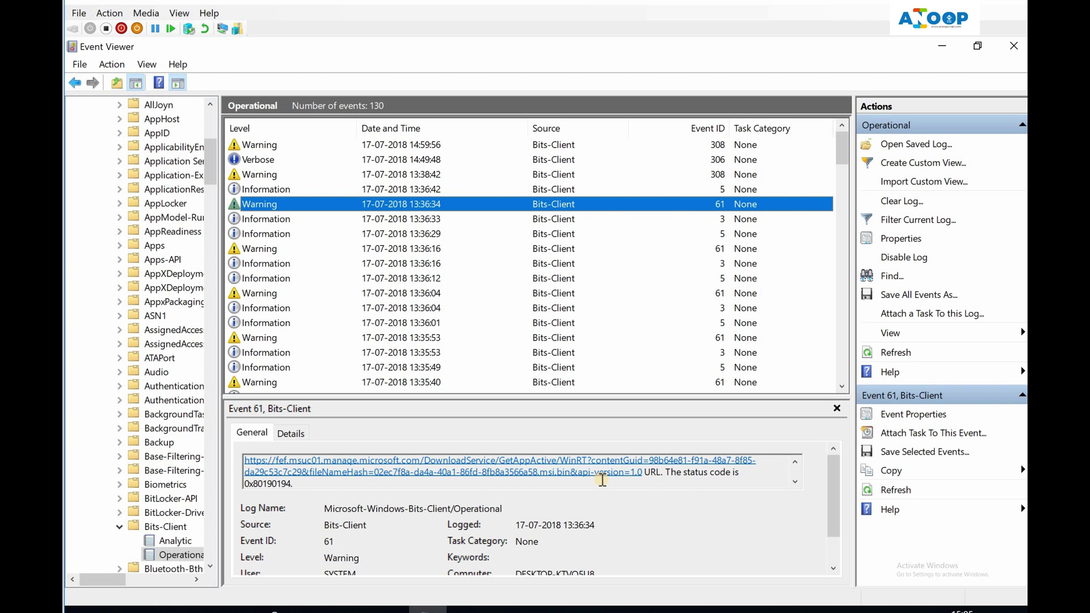
click(498, 483)
key(ctrl+a)
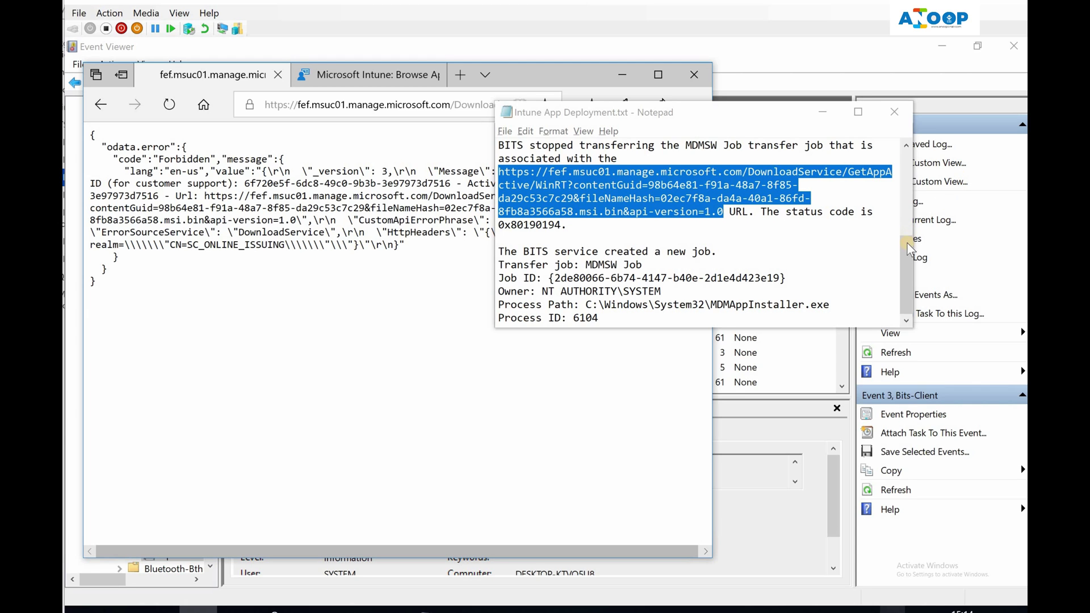
- Minimize Notepad and select the Forbidden odata.error JSON response in Edge
drag(907, 243, 907, 214)
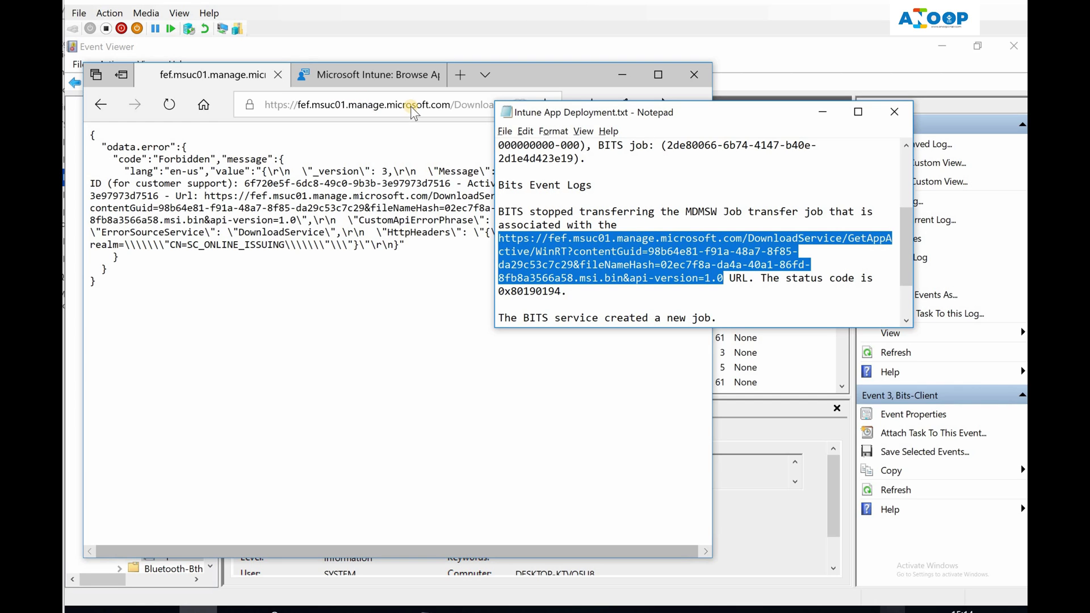
click(366, 163)
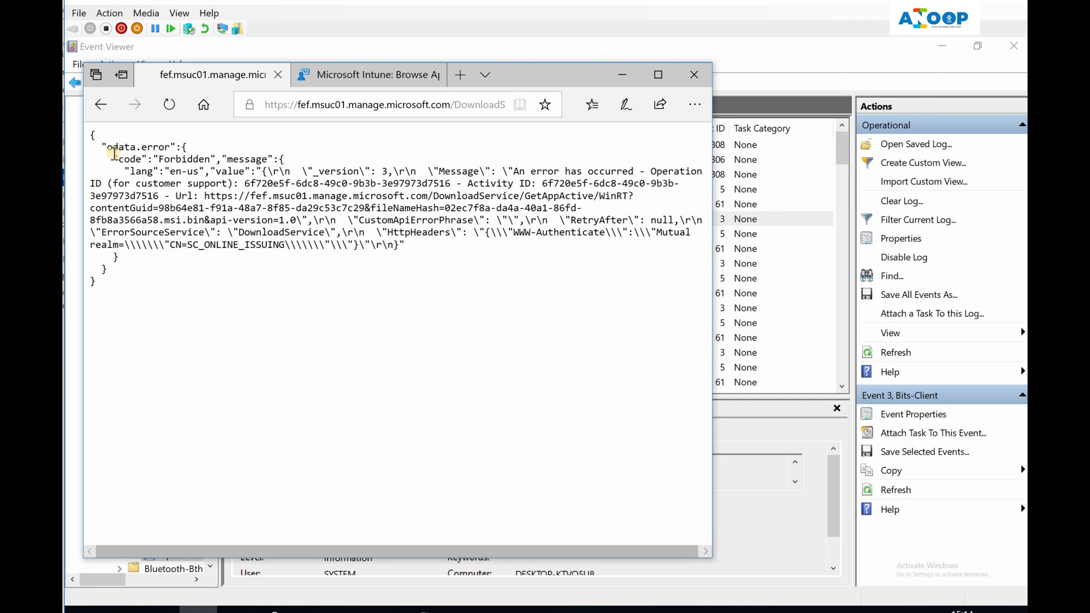
drag(108, 147, 488, 250)
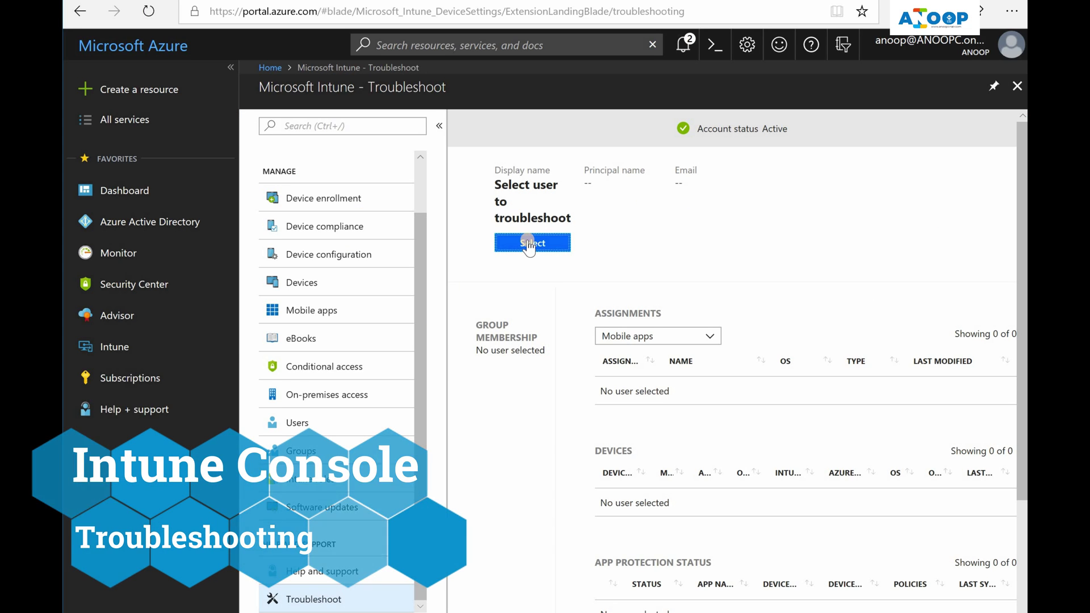
- Troubleshoot the user found by searching 'an' and open their iSpring Free Cam 8 assignment
click(529, 244)
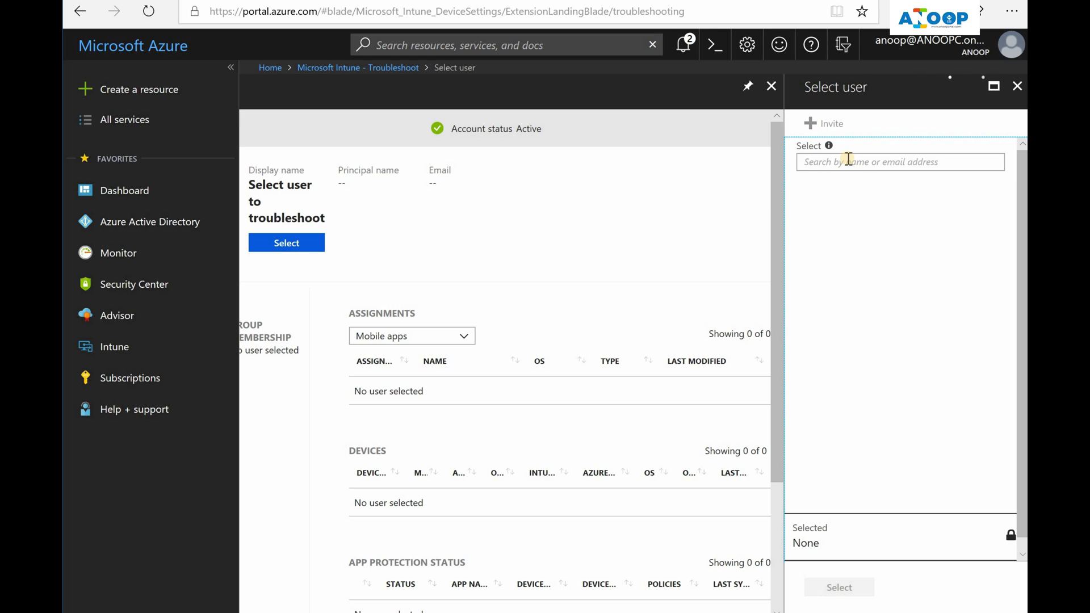
click(848, 160)
text(anoop)
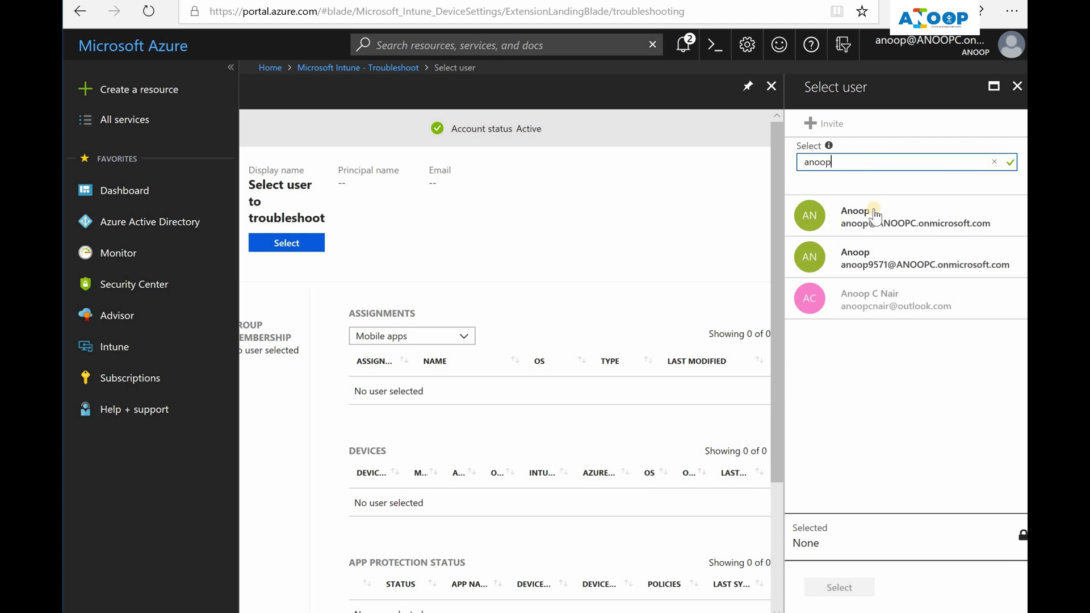
click(874, 222)
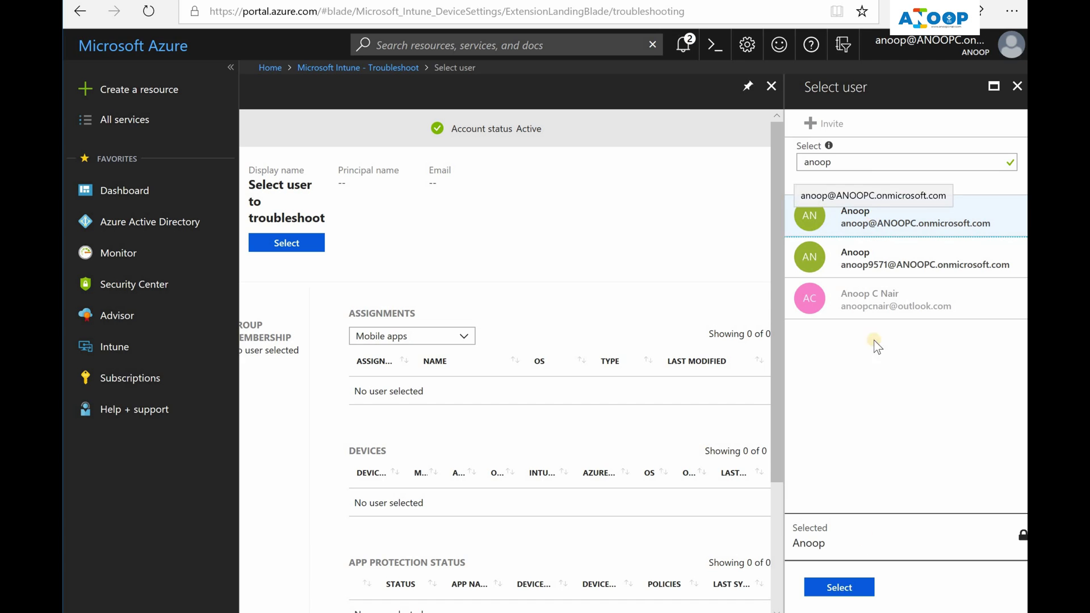
click(839, 588)
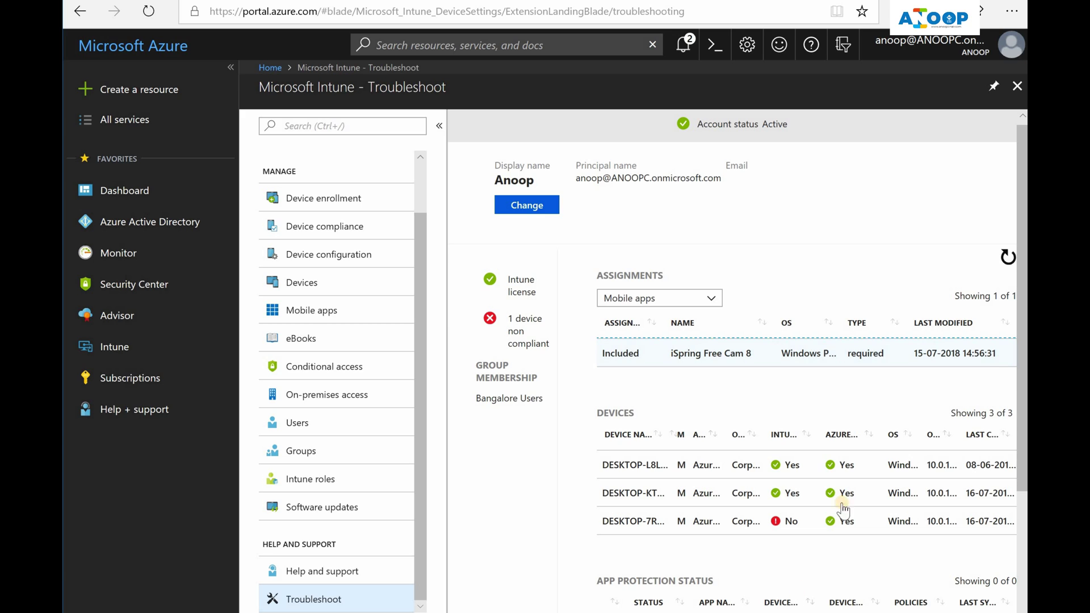
click(989, 355)
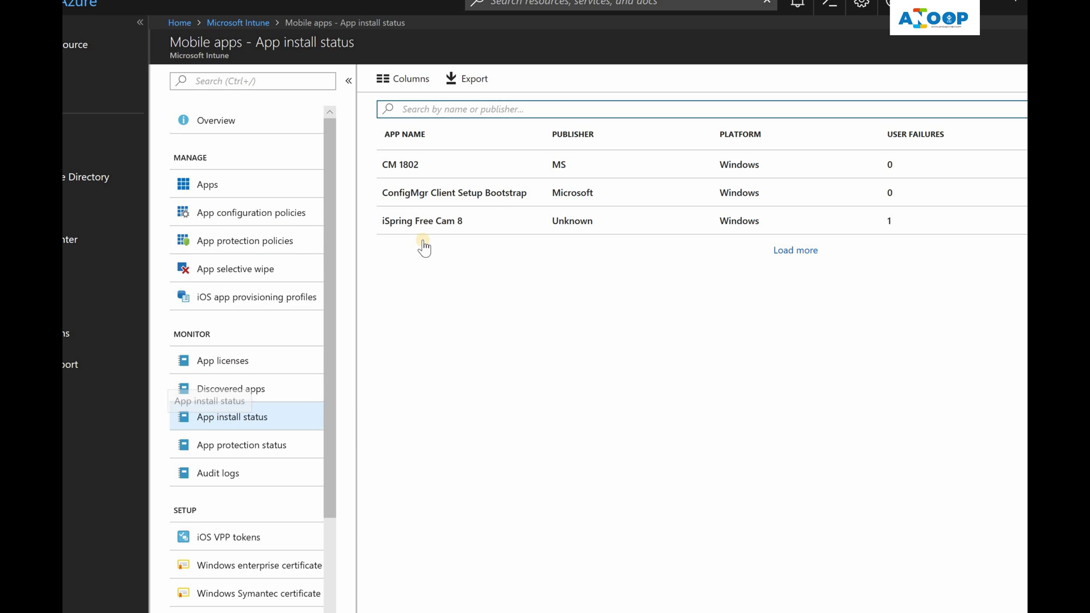
- Review iSpring Free Cam 8 device and user install status showing Failed on DESKTOP-KTVO5U8
click(426, 223)
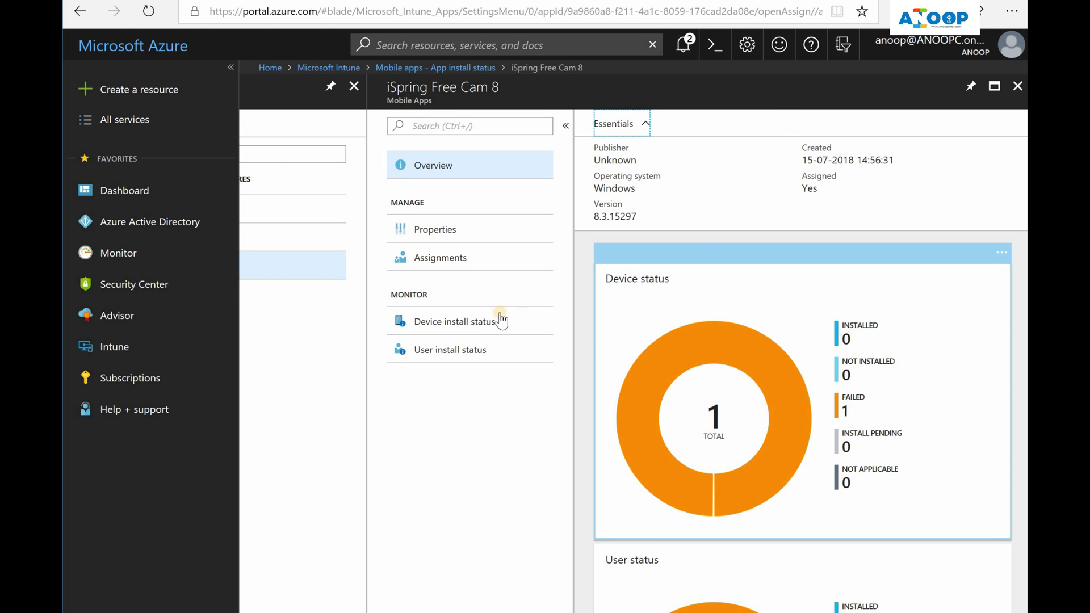
click(480, 322)
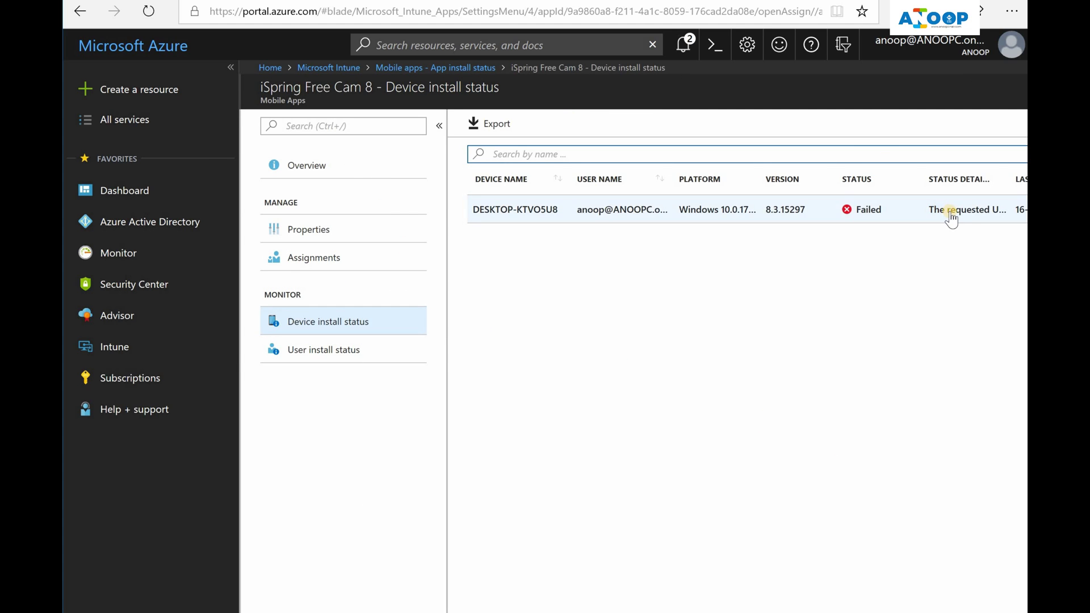
click(347, 351)
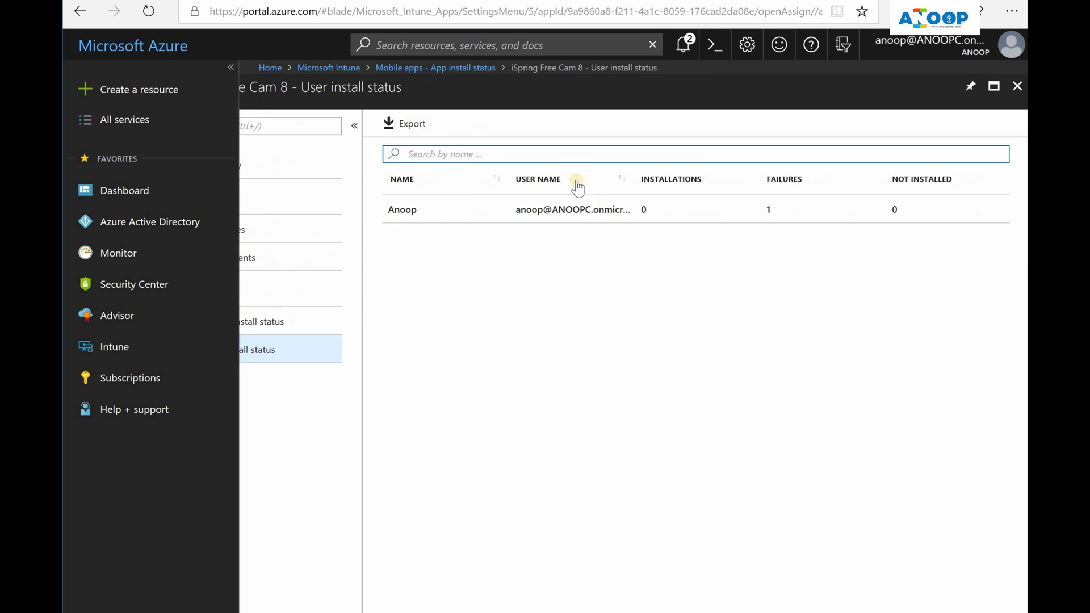
click(576, 216)
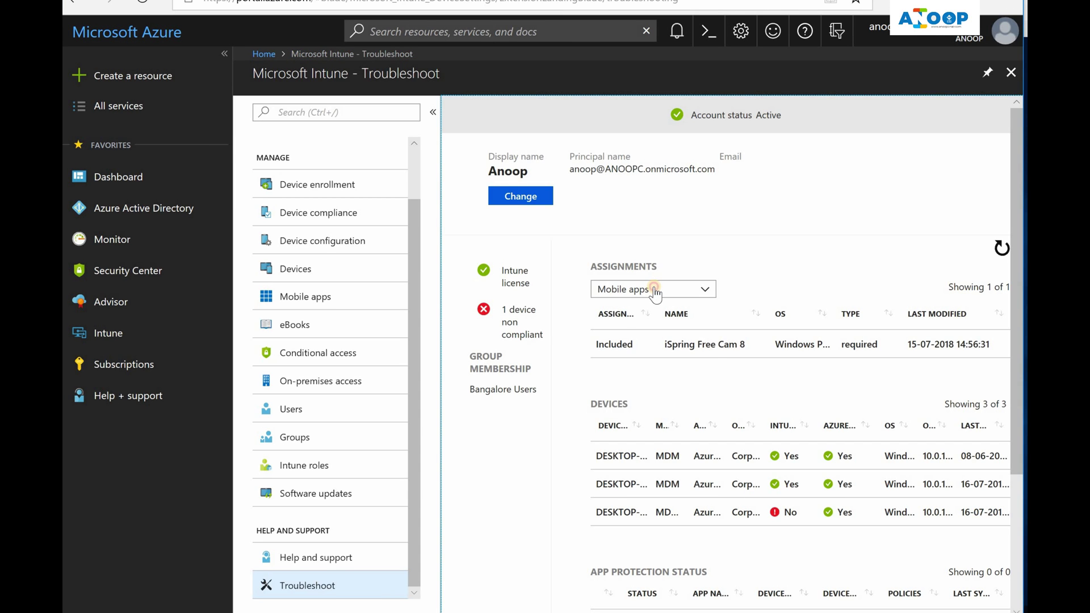
click(656, 290)
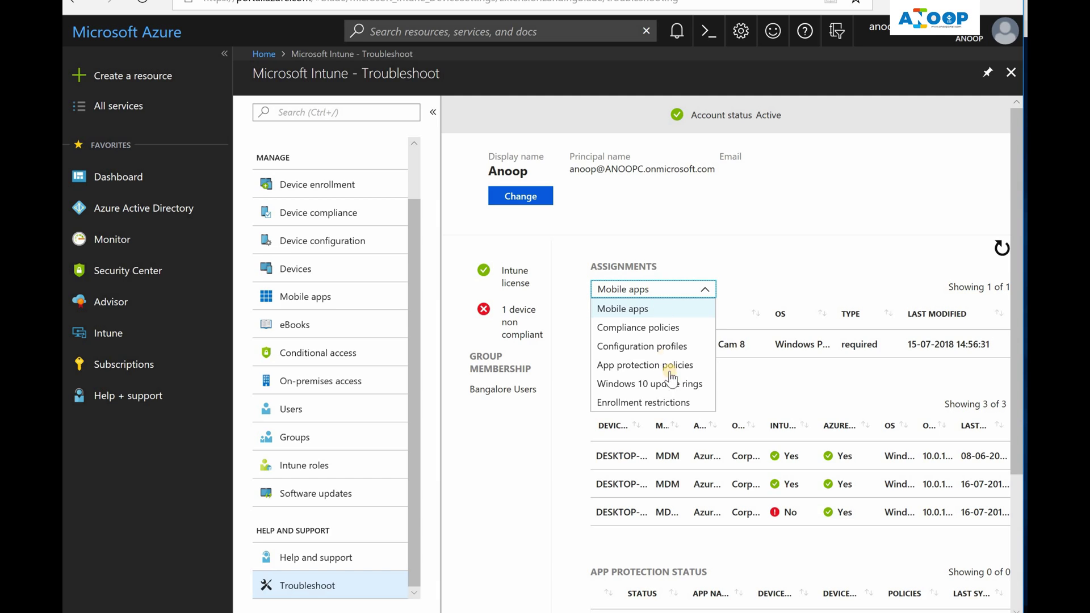
- Close and reopen the assignment type dropdown on the user's Troubleshoot page
click(744, 243)
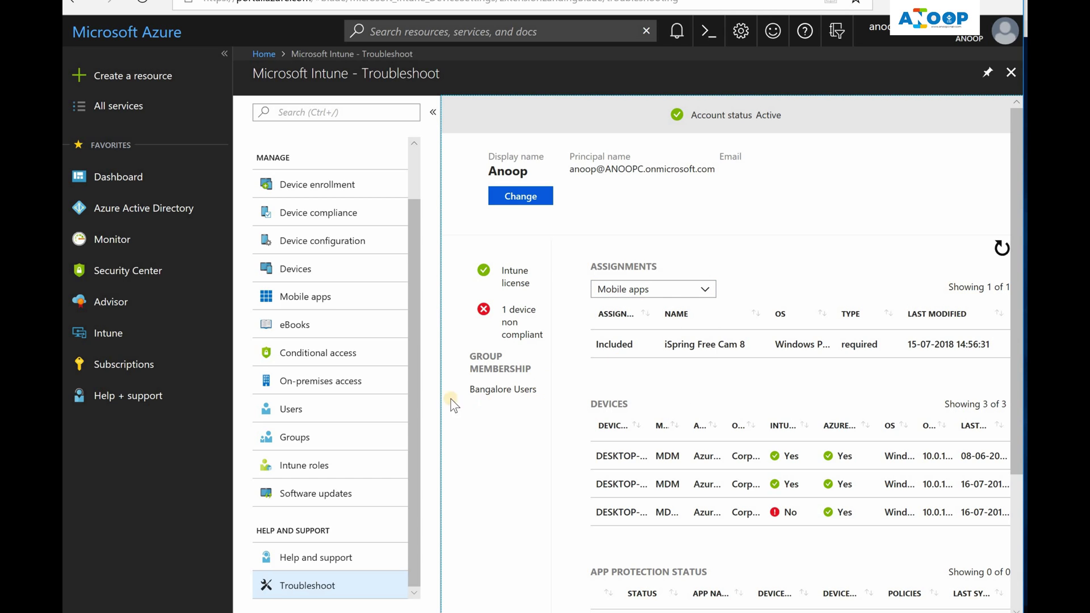
click(705, 291)
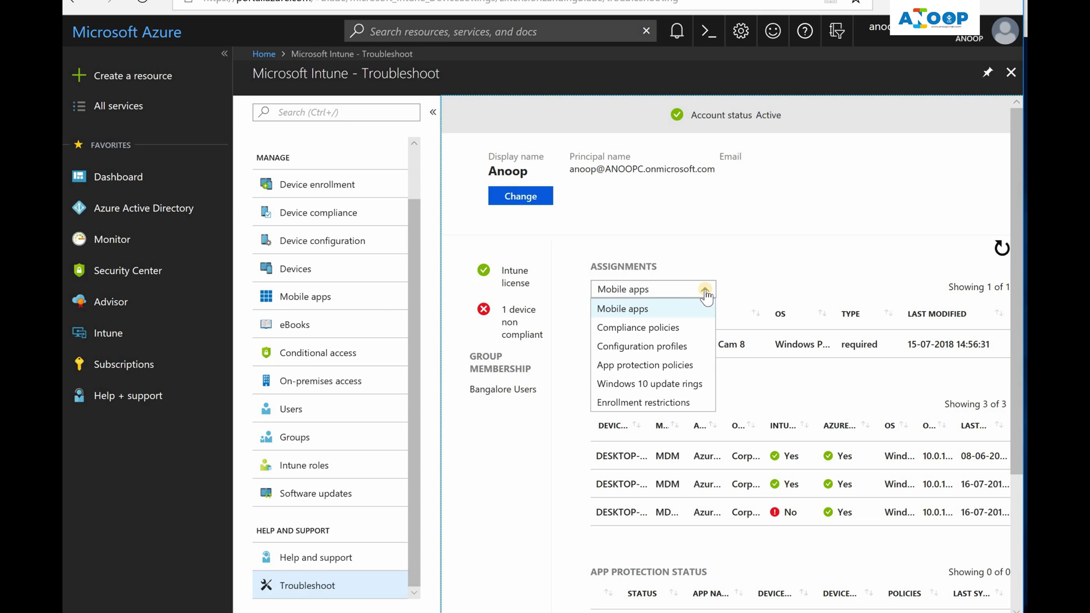